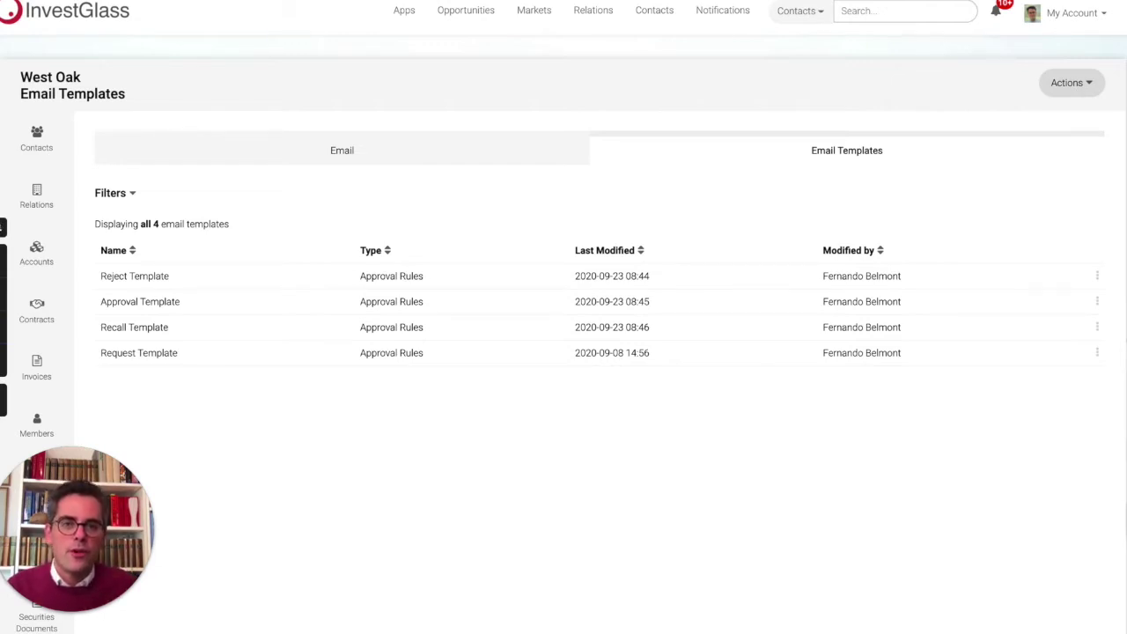
Open the Approval Template email template for editing.
click(1098, 303)
click(1094, 302)
click(1096, 304)
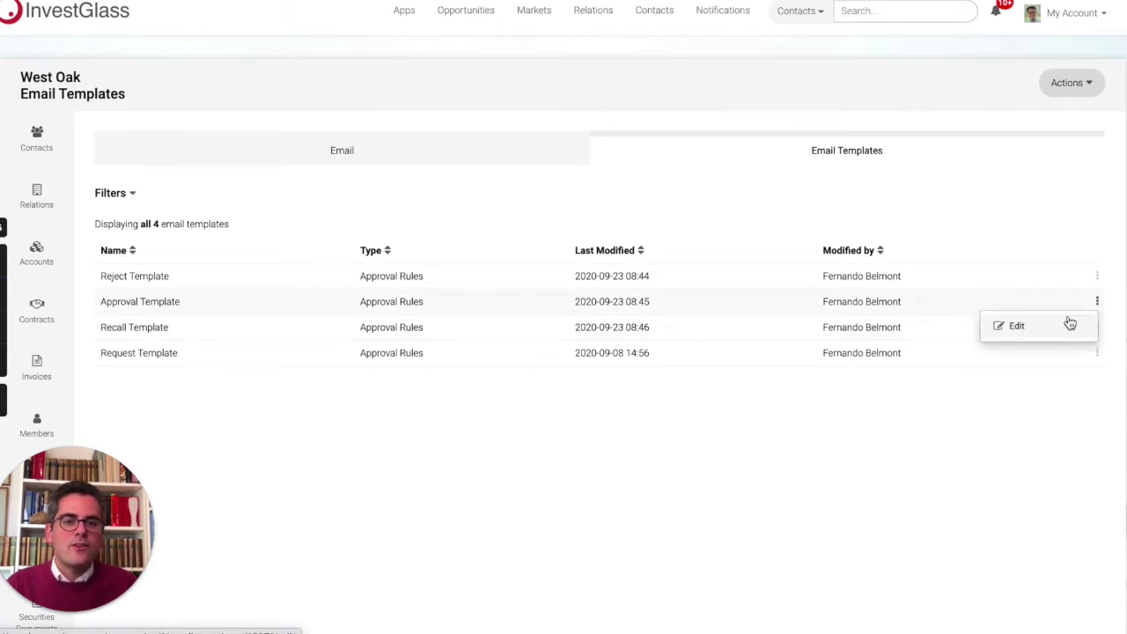
click(1070, 324)
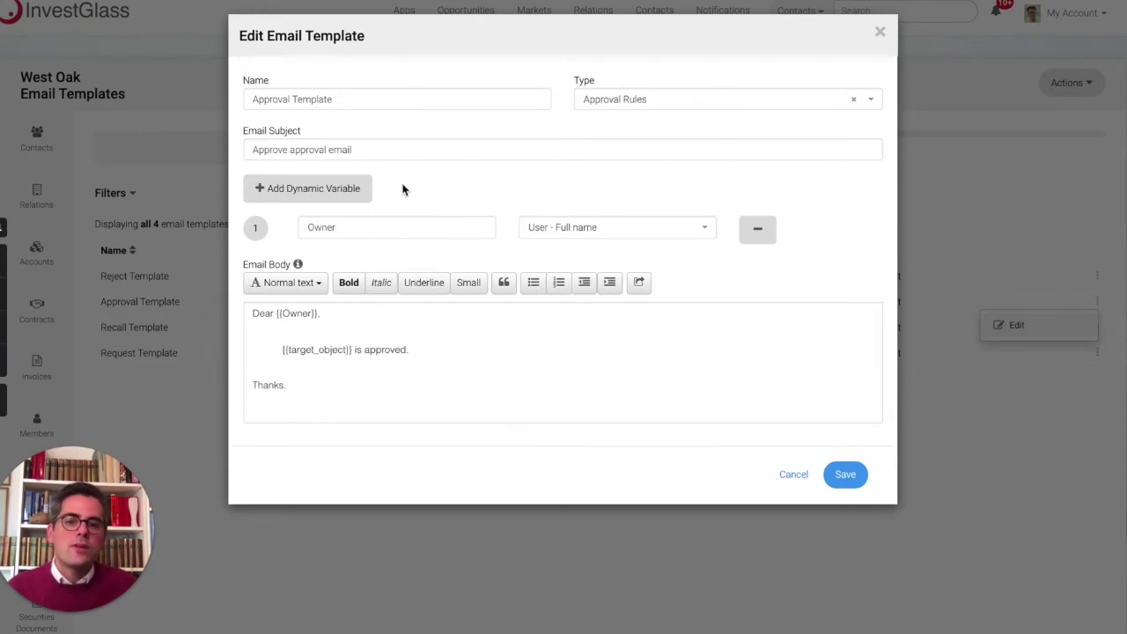
Add a second dynamic variable to the Approval Template, view its field choices, and close the template without saving.
click(355, 193)
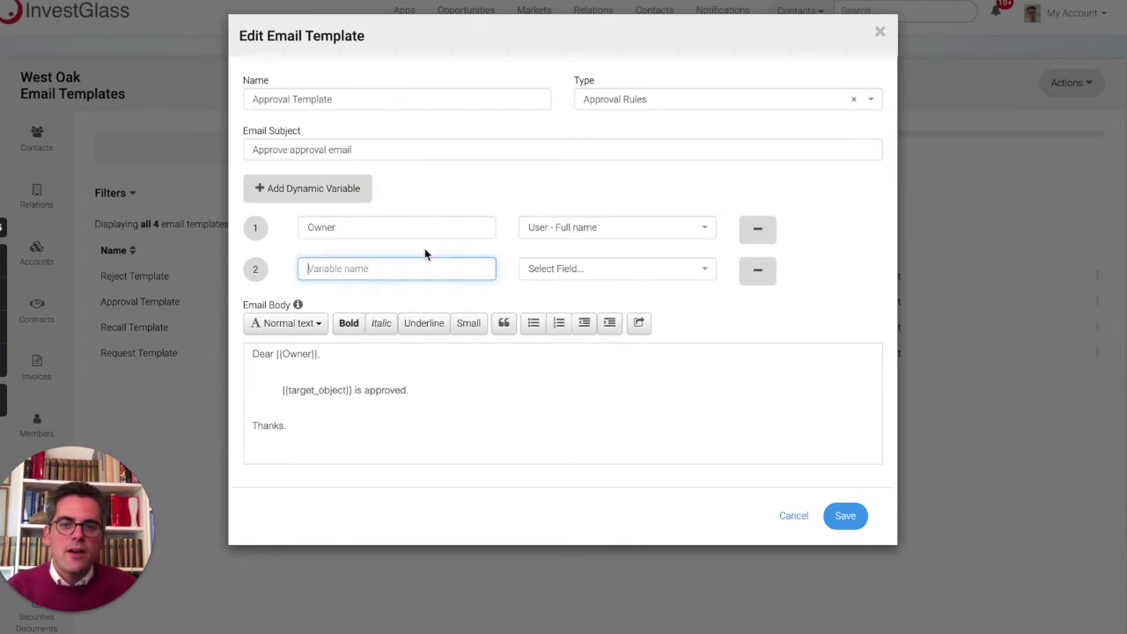
click(656, 269)
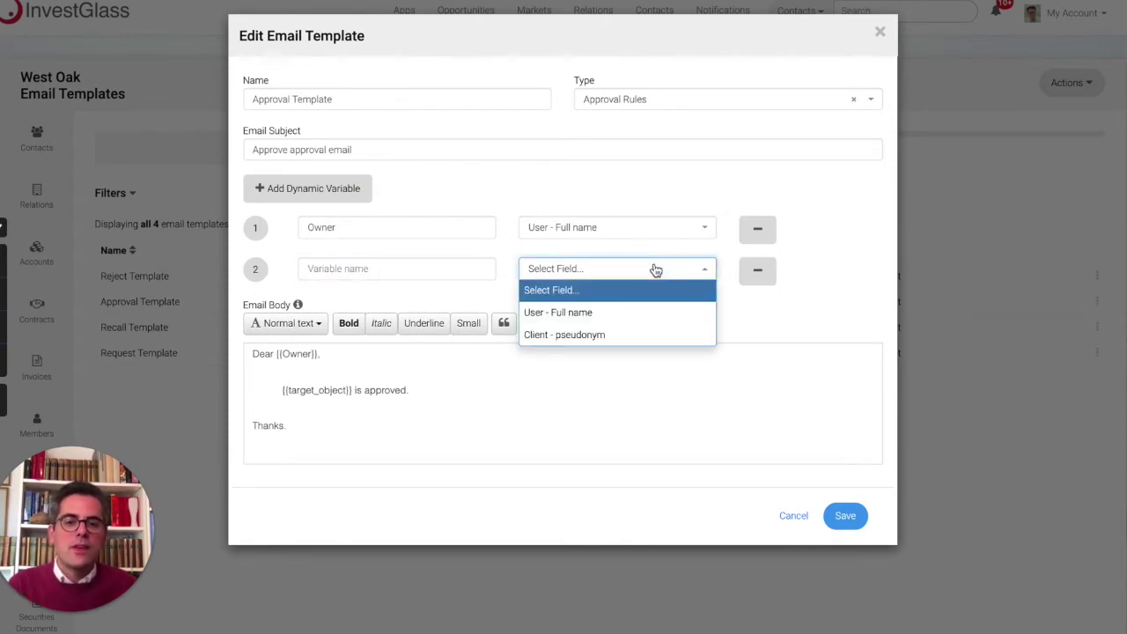
click(880, 32)
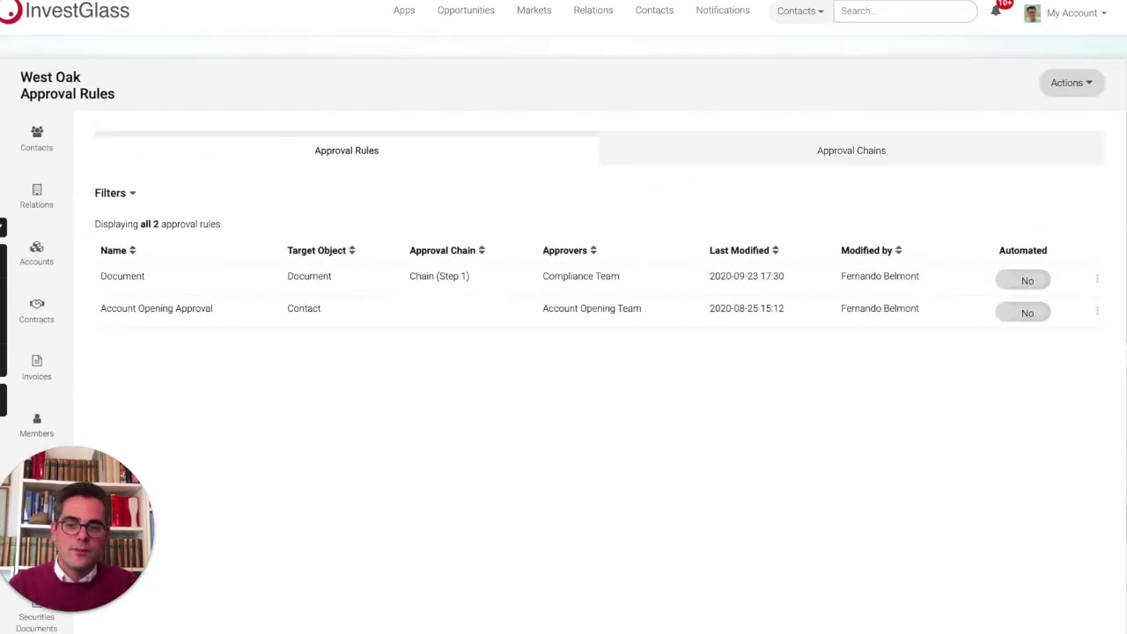
Open the Document approval rule for editing and enable conditional logic for its conditions.
click(1097, 281)
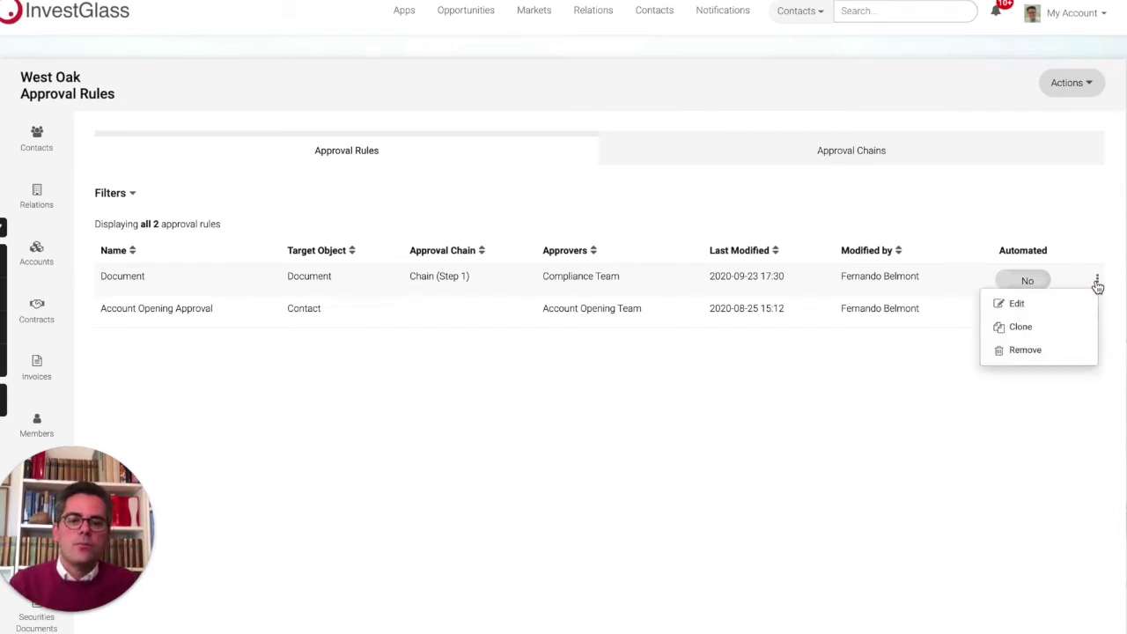
click(1090, 304)
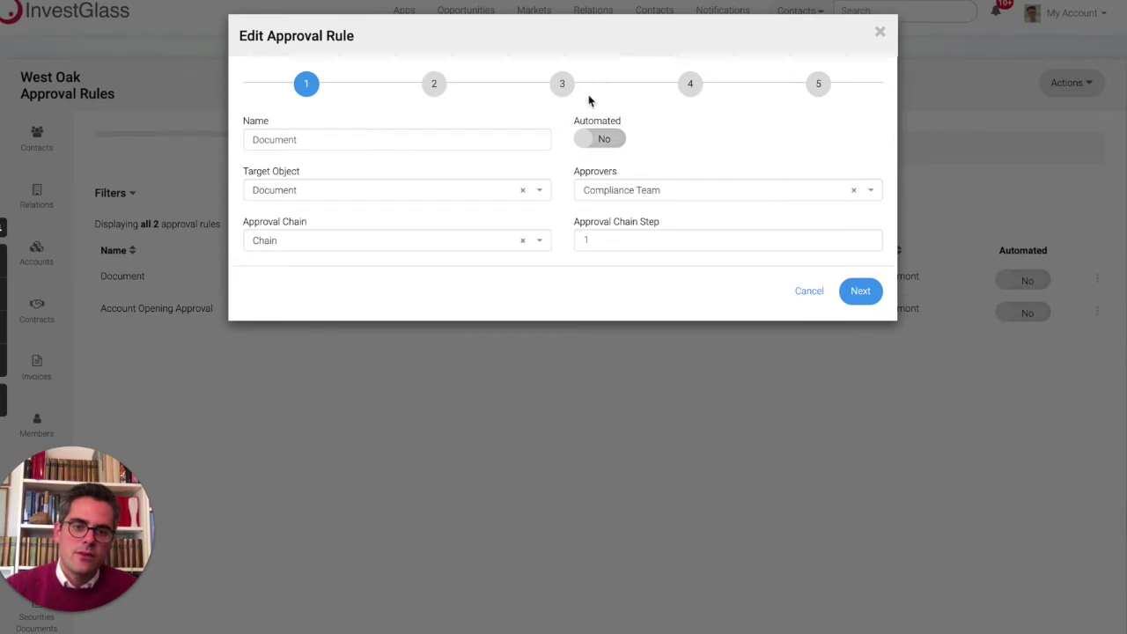
click(435, 88)
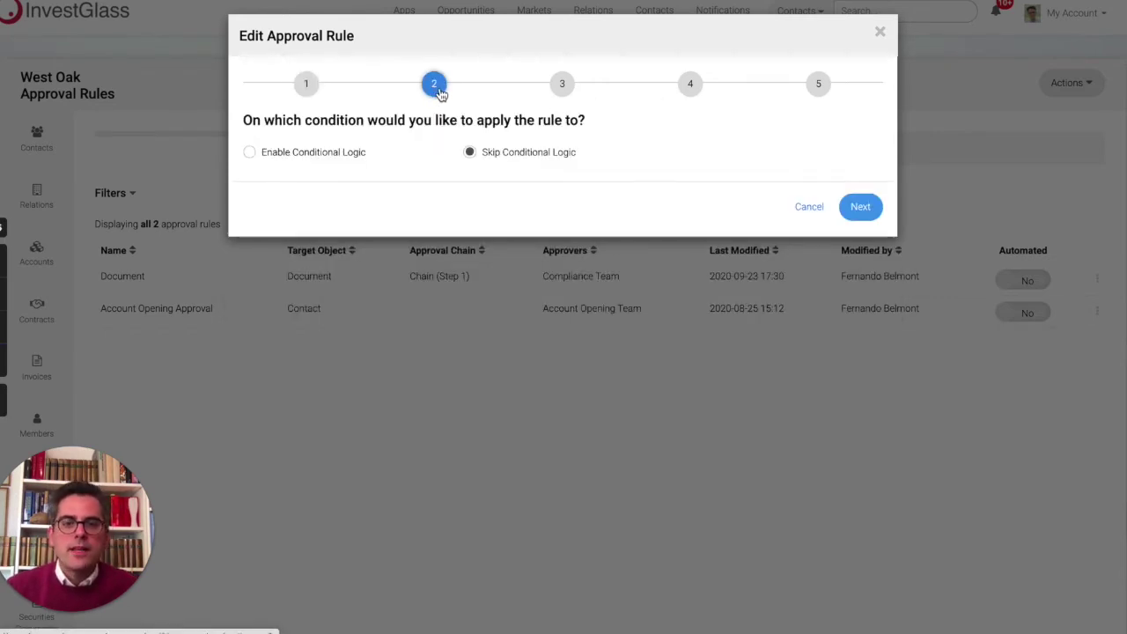
click(351, 153)
Browse the fields available for the first condition of the Document approval rule without selecting one.
click(355, 198)
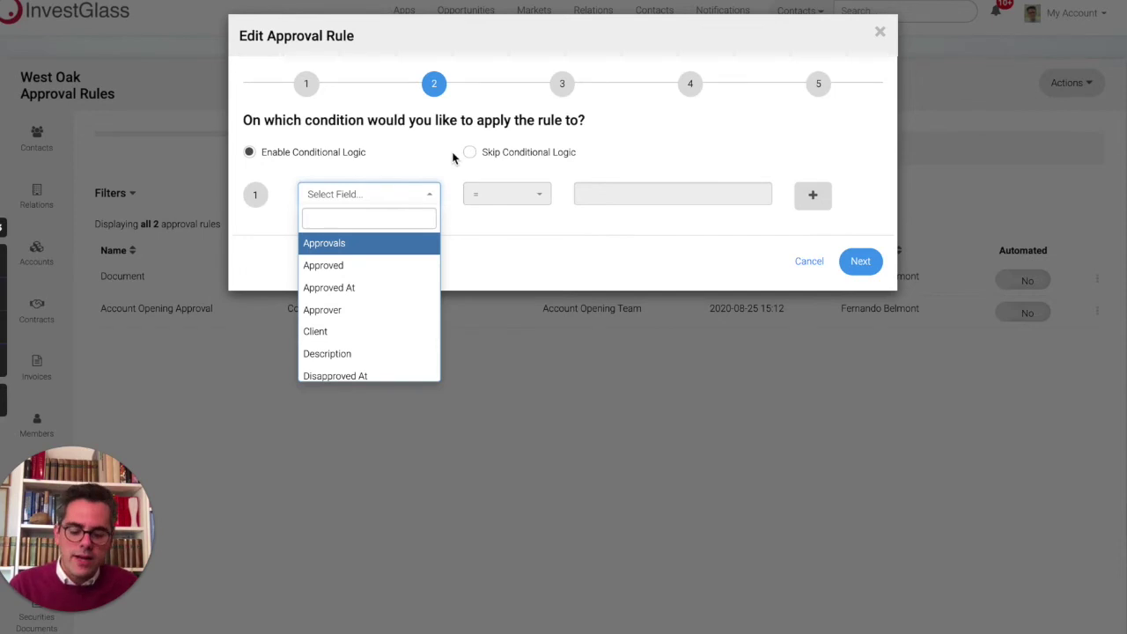
text(pr)
key(BackSpace)
key(BackSpace)
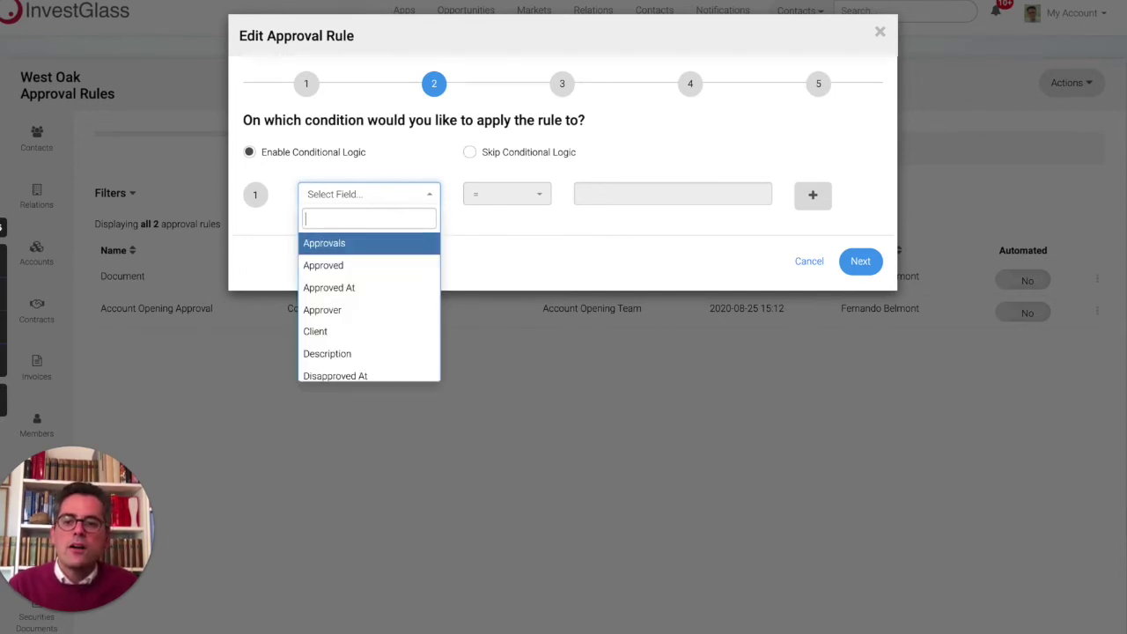
text(r)
key(BackSpace)
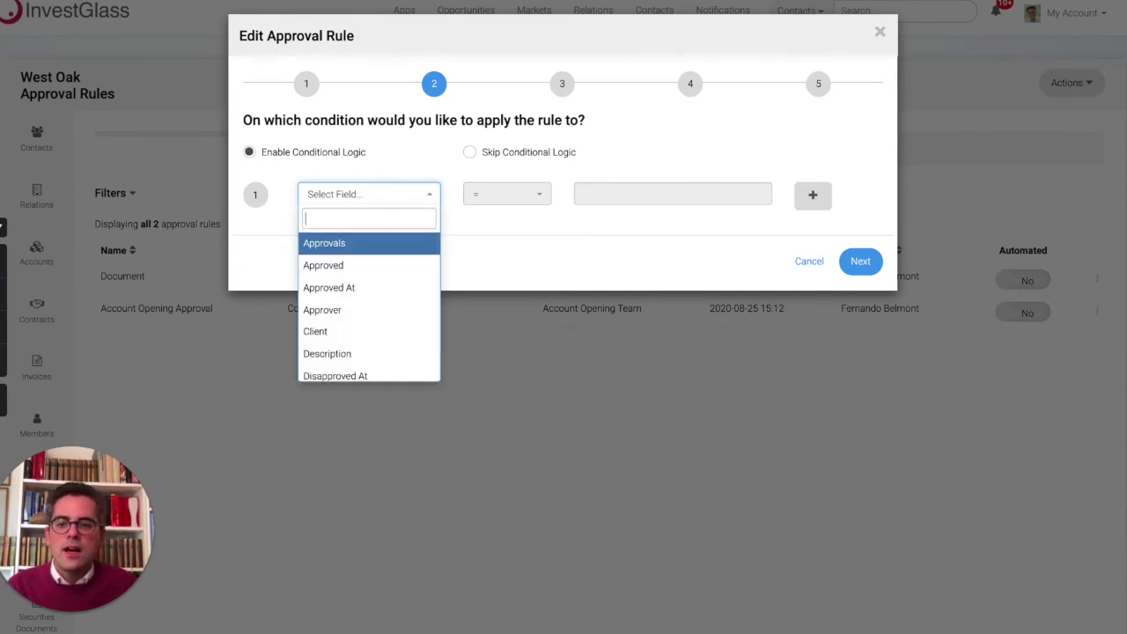
scroll(360, 353, down, 5)
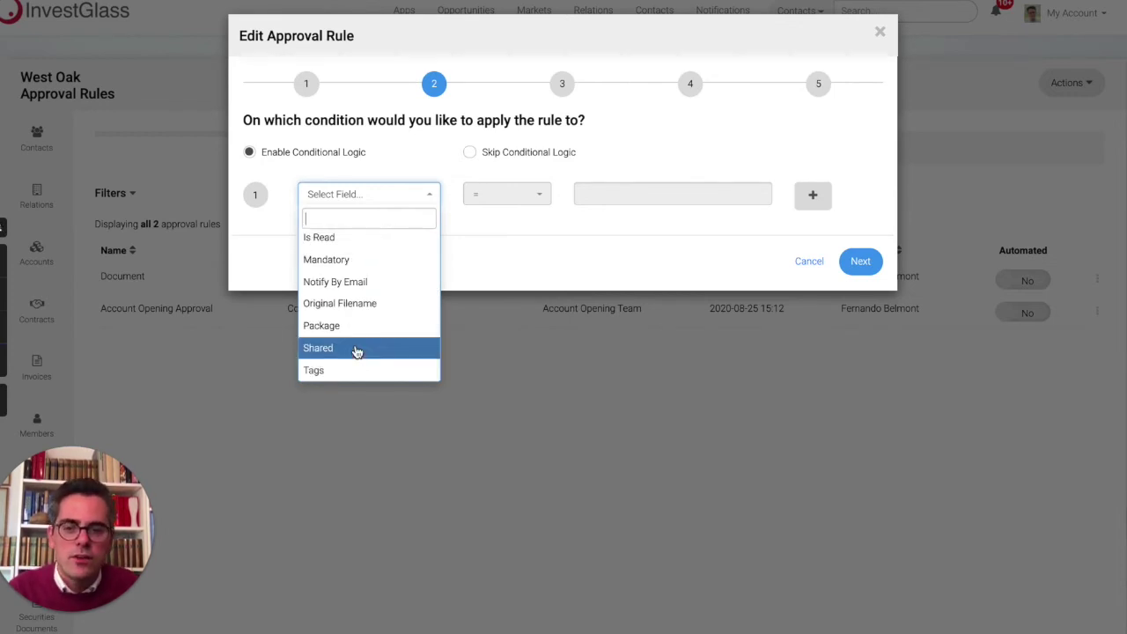
click(422, 180)
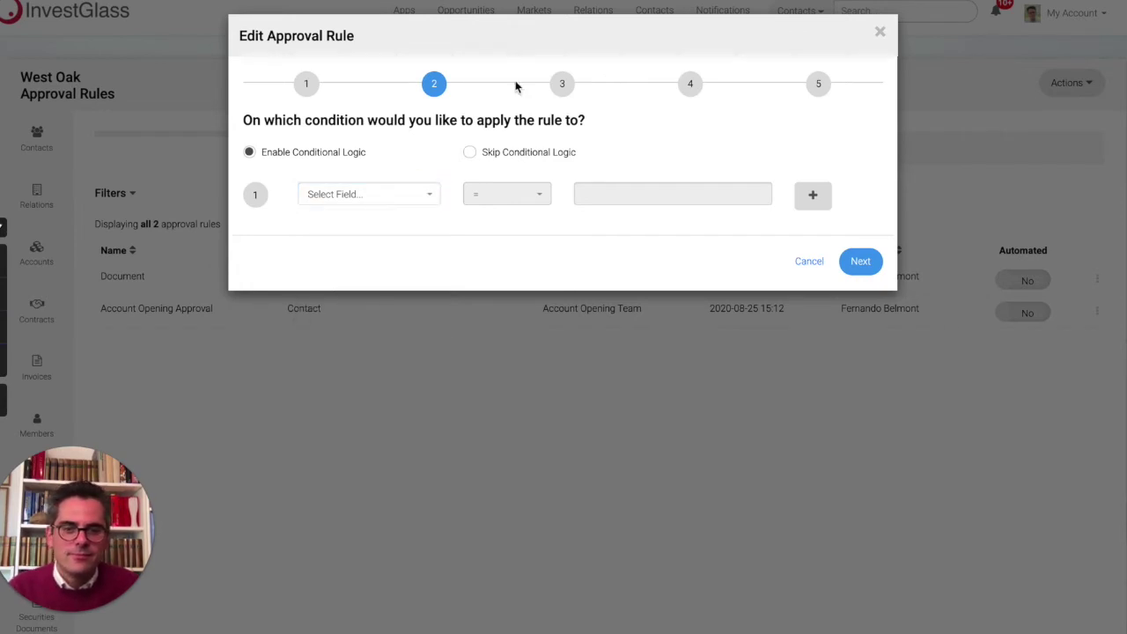
click(364, 198)
click(364, 199)
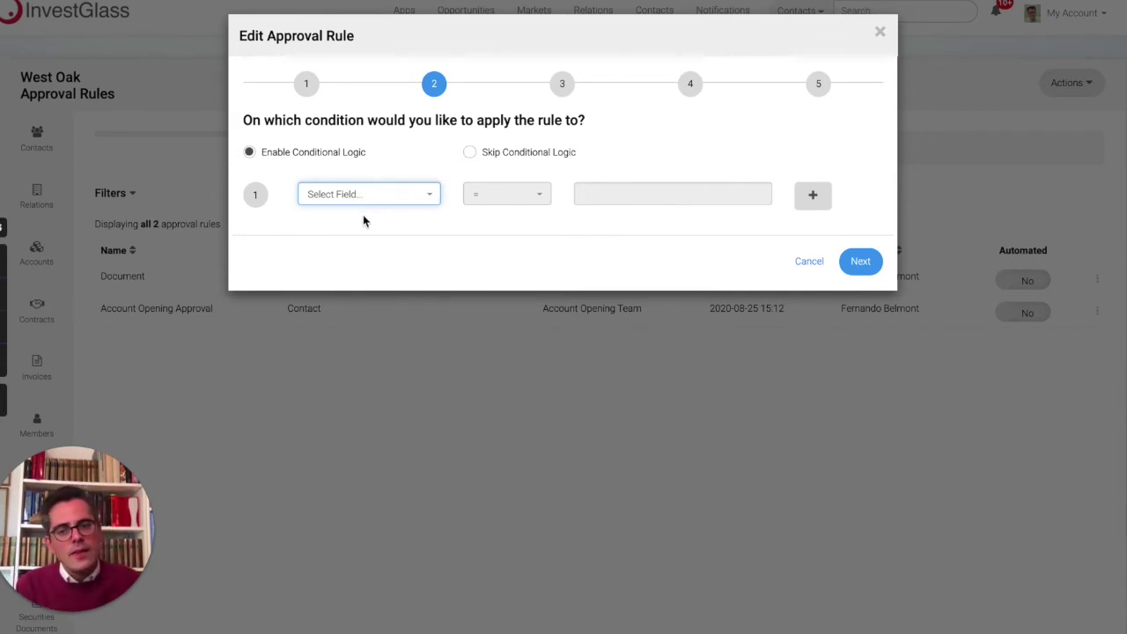
click(363, 217)
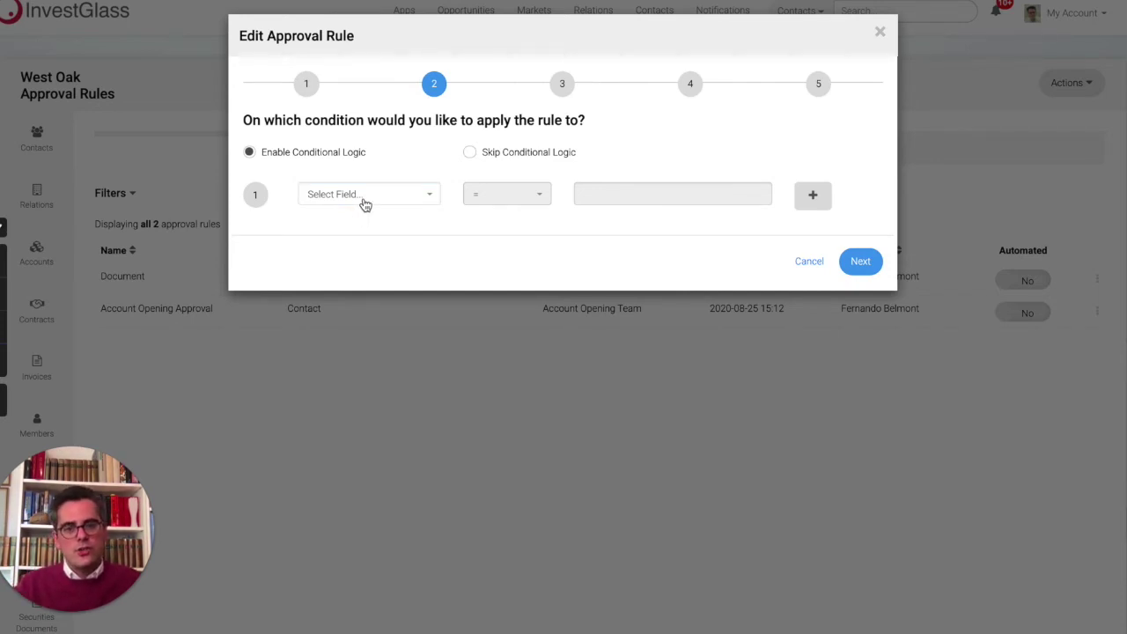
Set the Document approval rule's Automated option to Yes and return to its conditions.
click(308, 91)
click(598, 139)
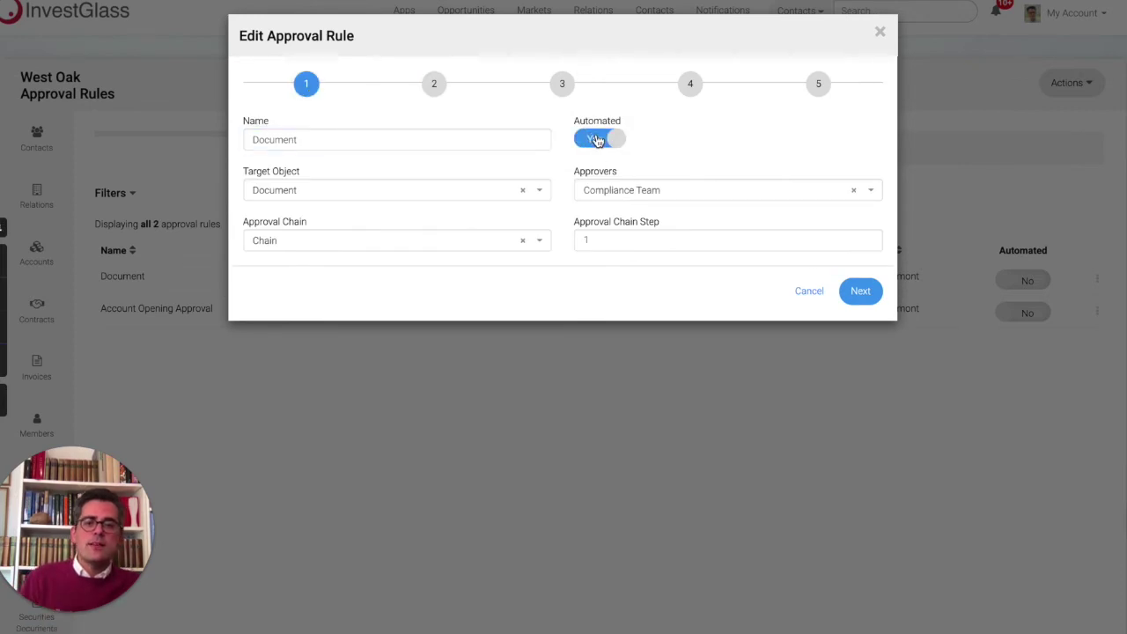
click(434, 83)
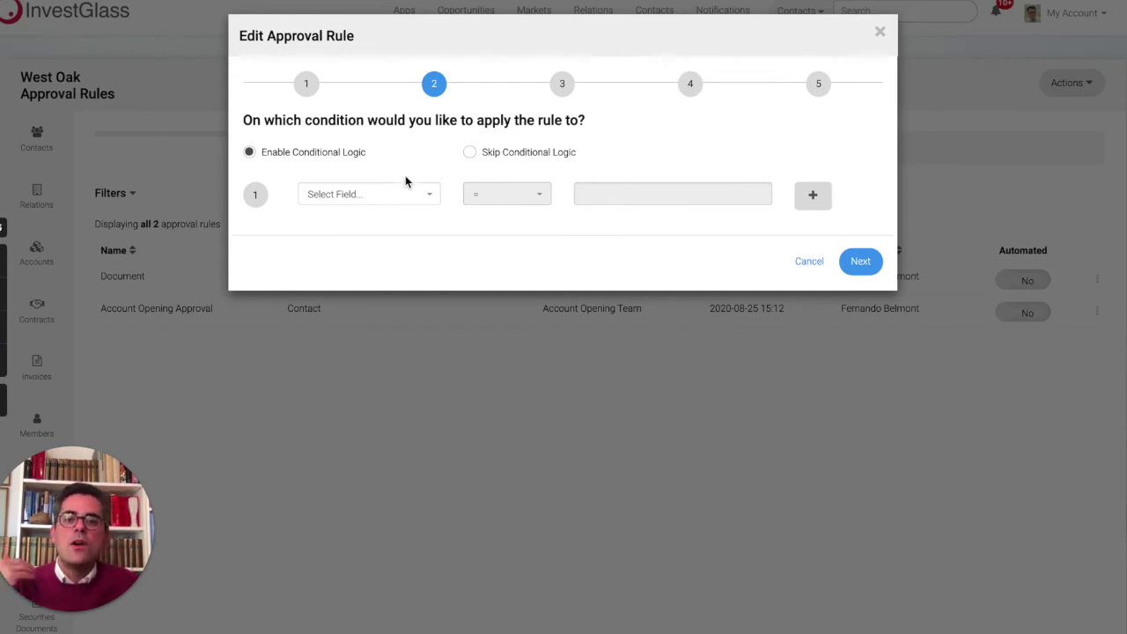
Switch the Document approval rule's Automated option back to No and check the condition field selector again.
click(303, 98)
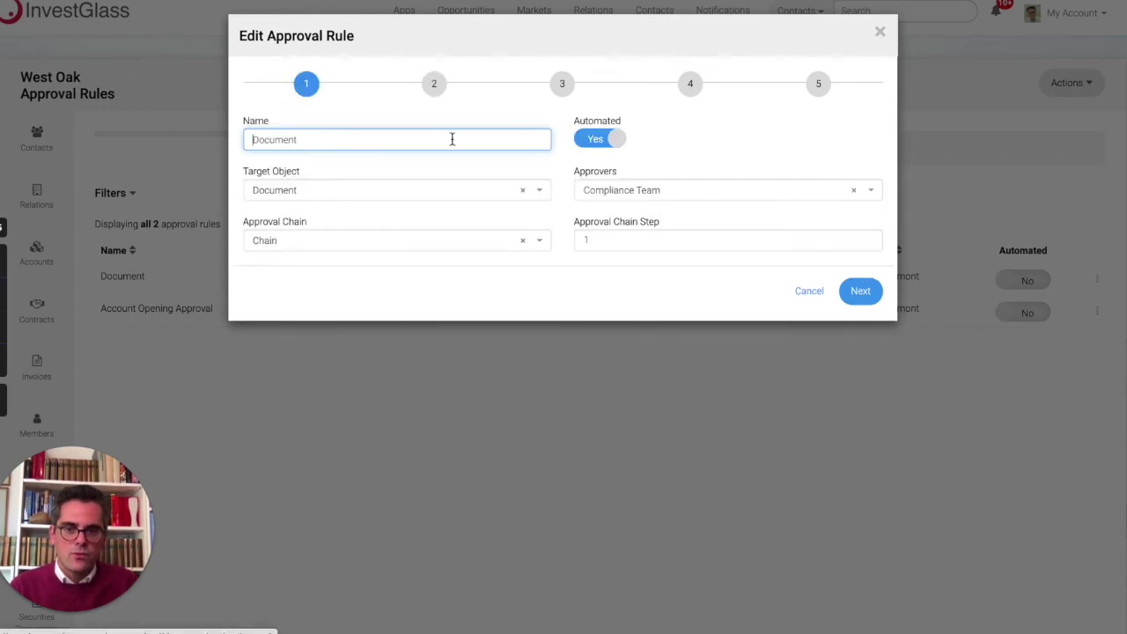
click(581, 142)
click(435, 86)
click(365, 201)
click(366, 201)
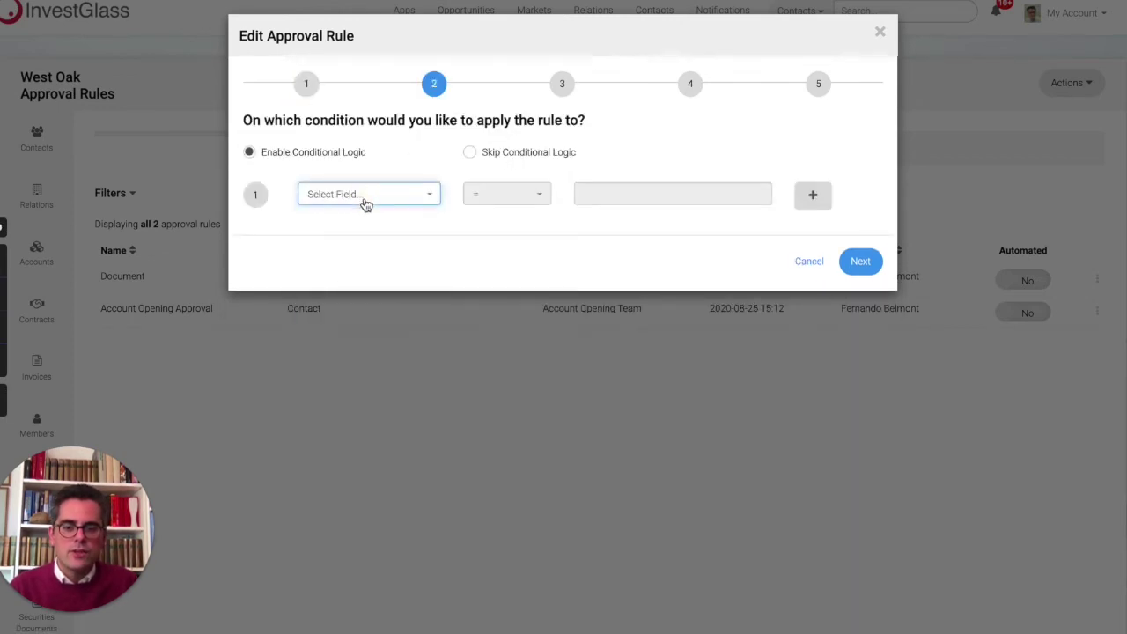
Try Email and Both as the way of communicating the approval request, and switch back to Notification.
click(556, 91)
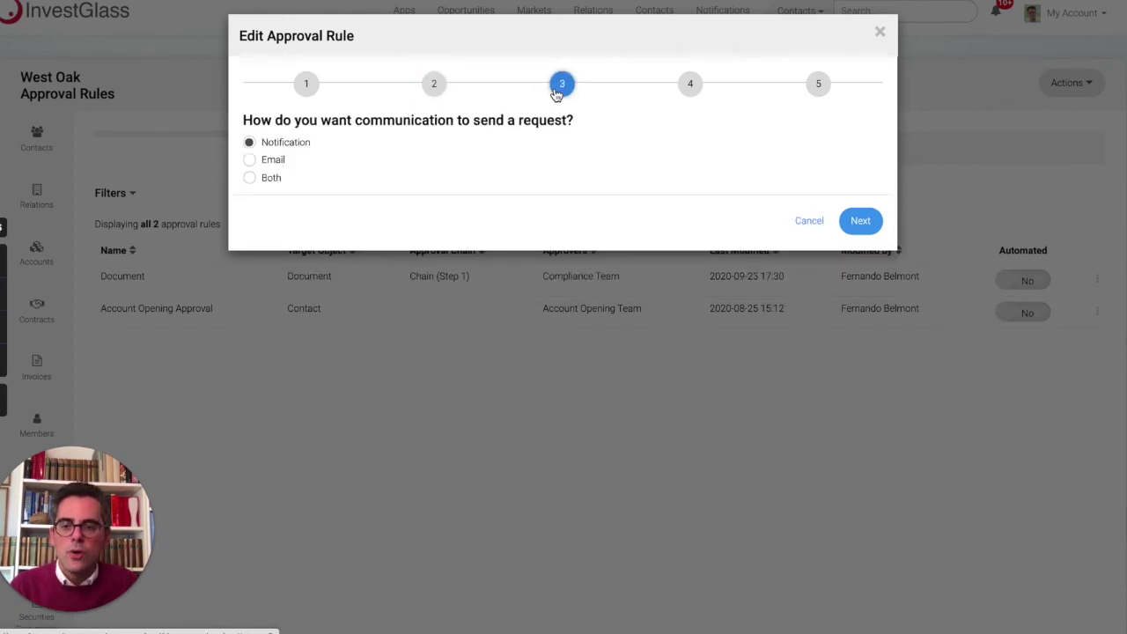
click(268, 160)
click(271, 180)
click(271, 161)
click(276, 145)
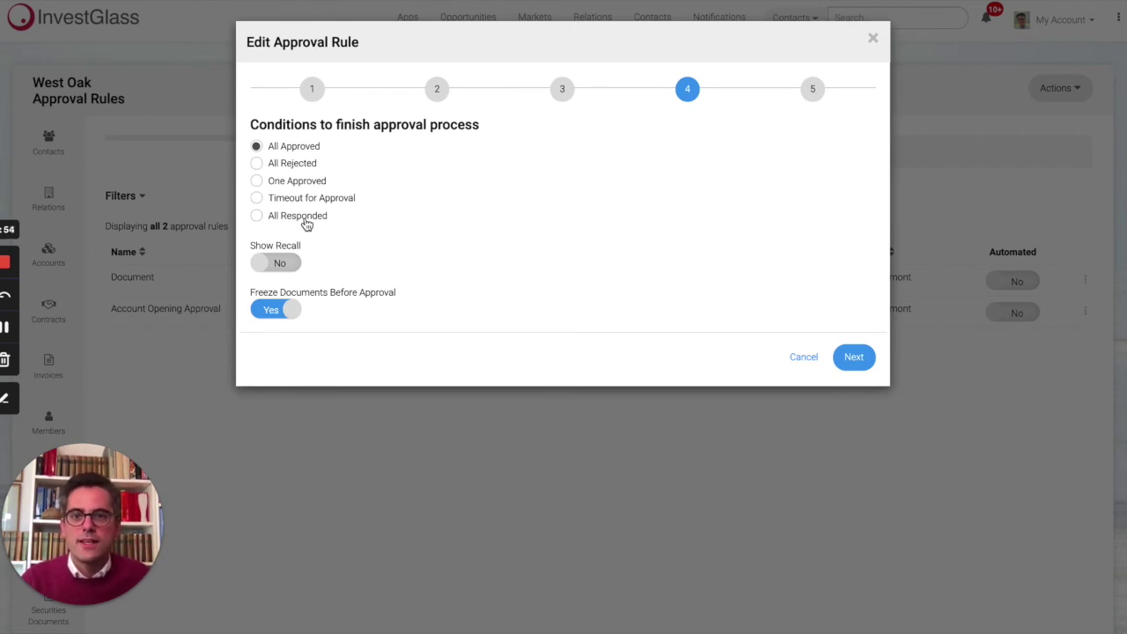
Turn Show Recall on and back off in the approval finishing conditions, and go to the rule's fifth stage.
click(290, 264)
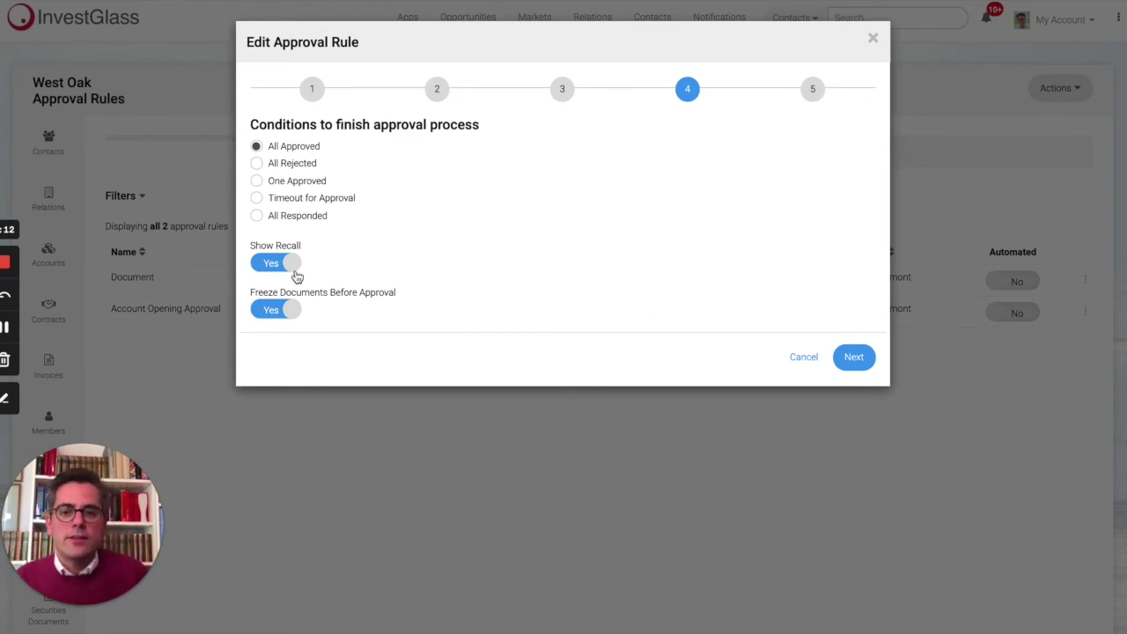
click(290, 268)
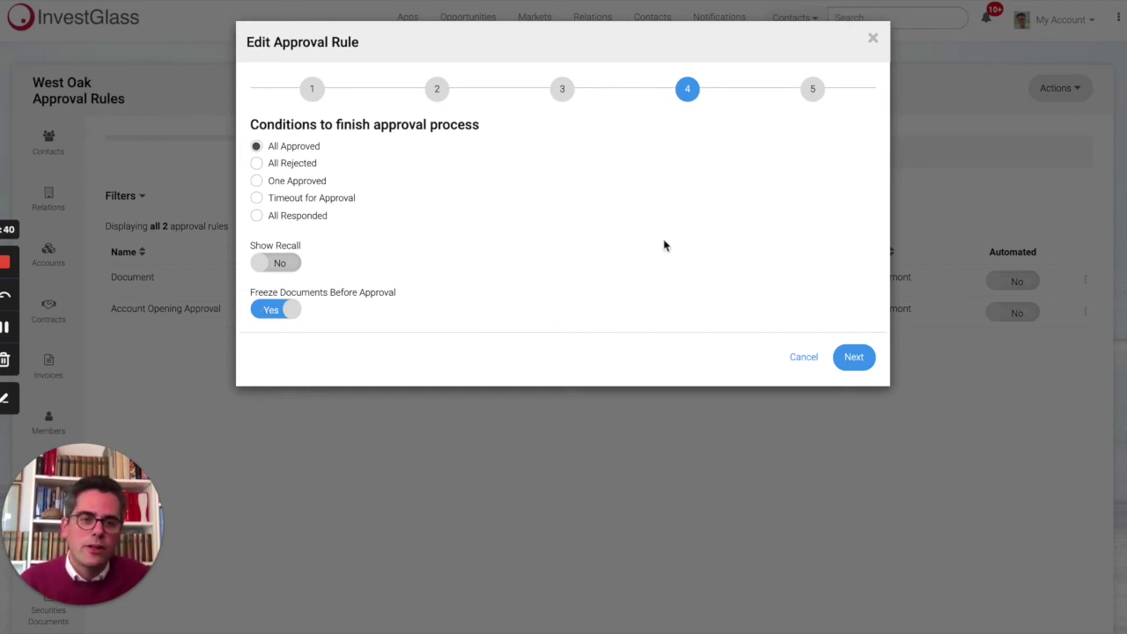
click(814, 90)
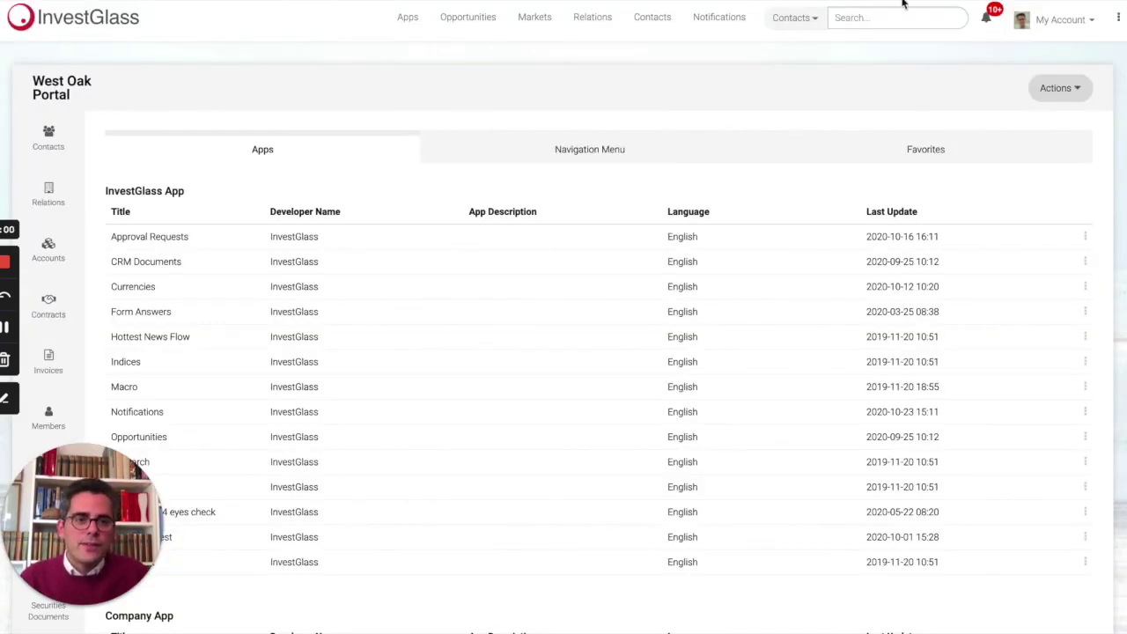
Check the recent notifications for approval requests and close the list.
click(985, 17)
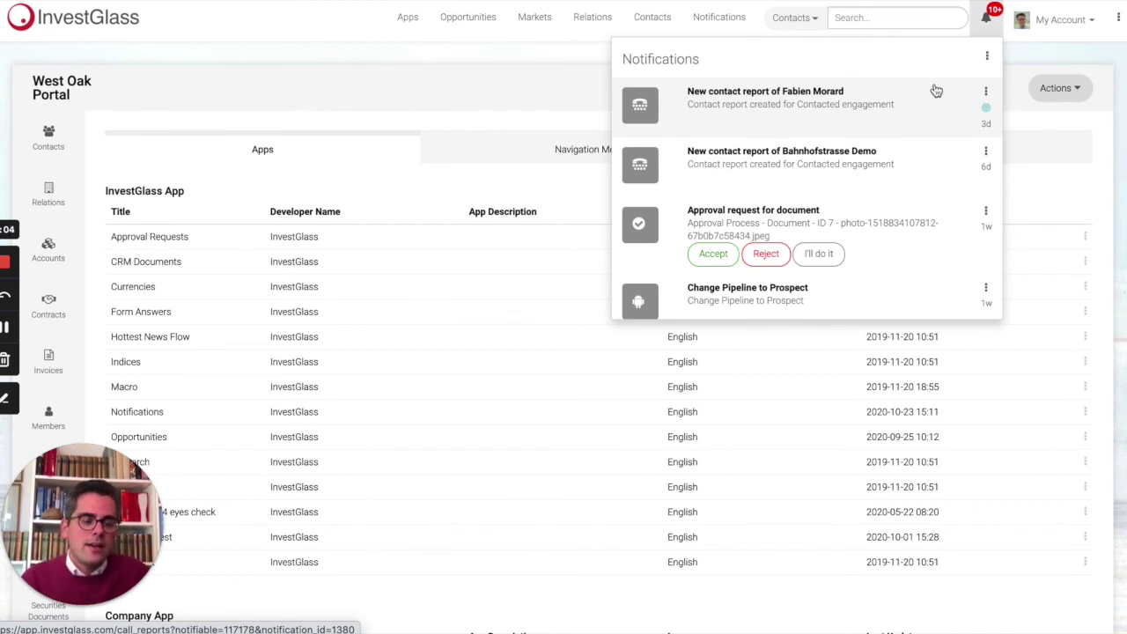
click(986, 20)
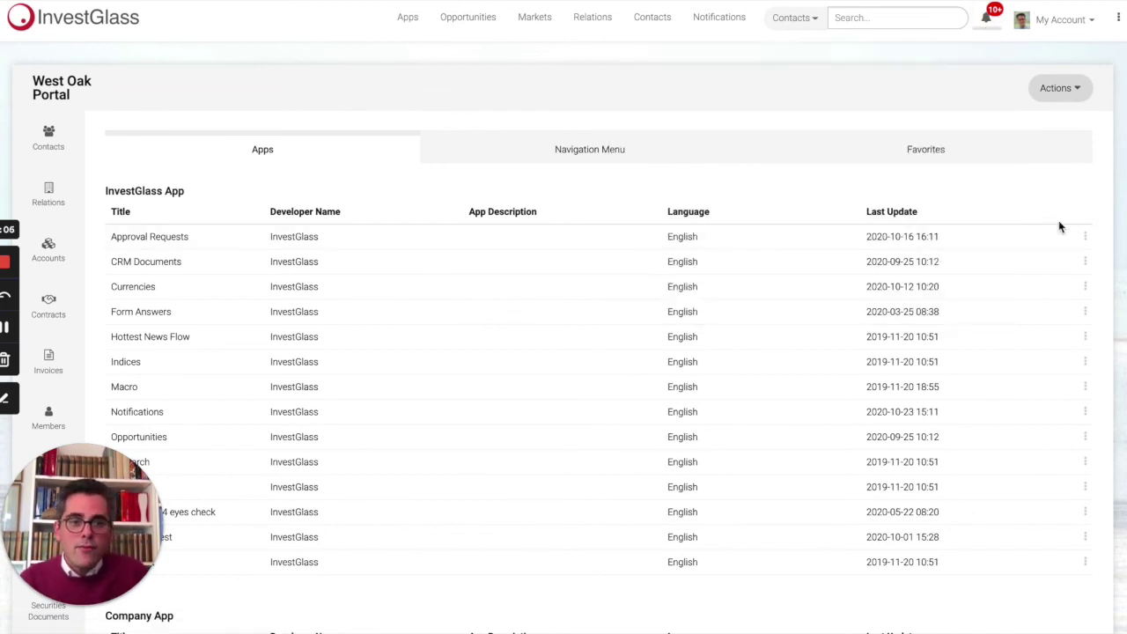
Review the Approval Requests app's widget settings, including its employee visibility options, and close them unchanged.
click(1086, 237)
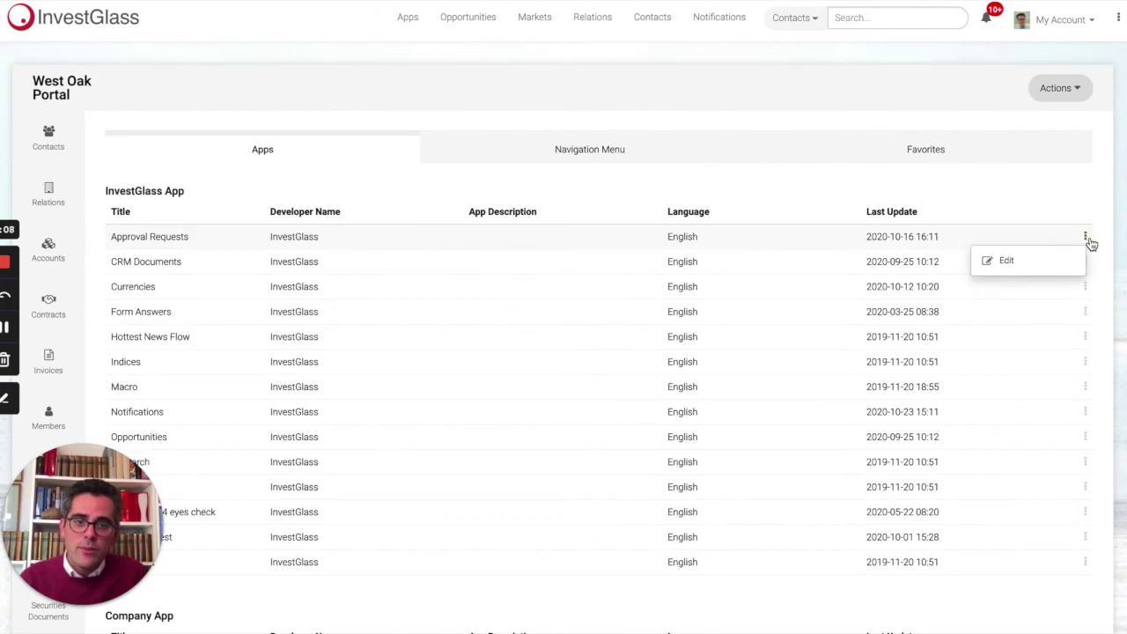
click(1048, 259)
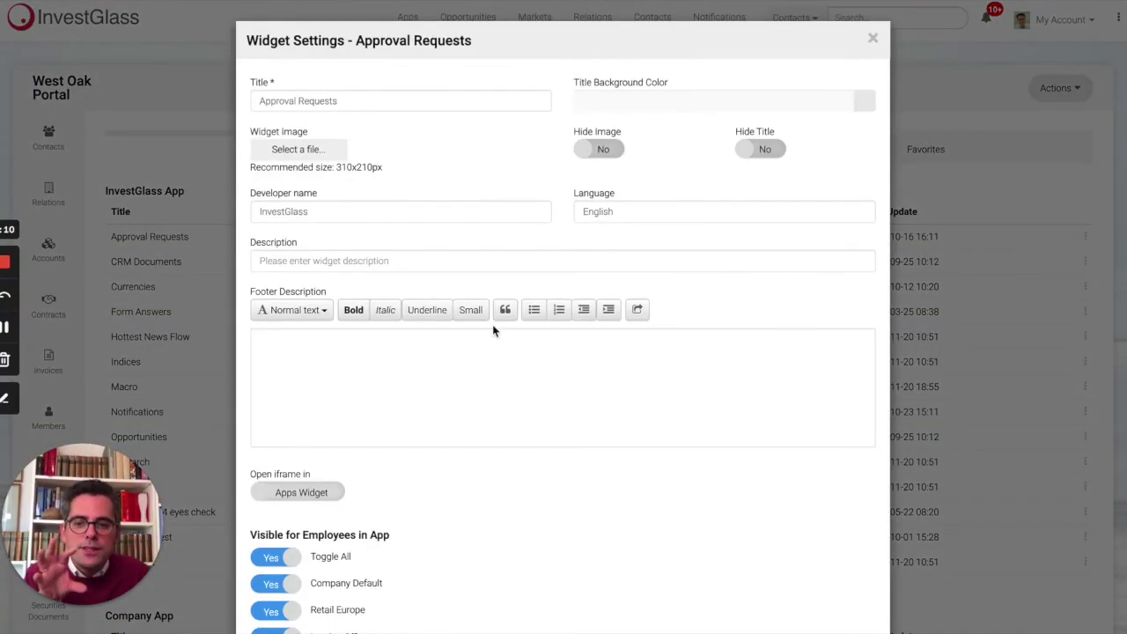
scroll(404, 508, down, 5)
scroll(404, 508, up, 5)
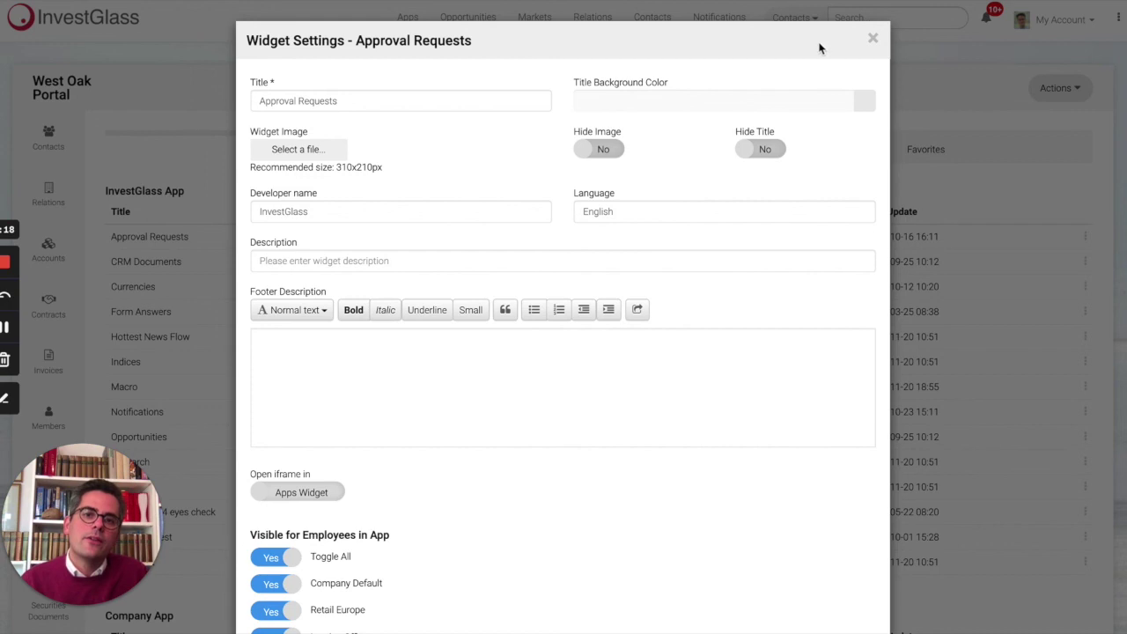
click(873, 40)
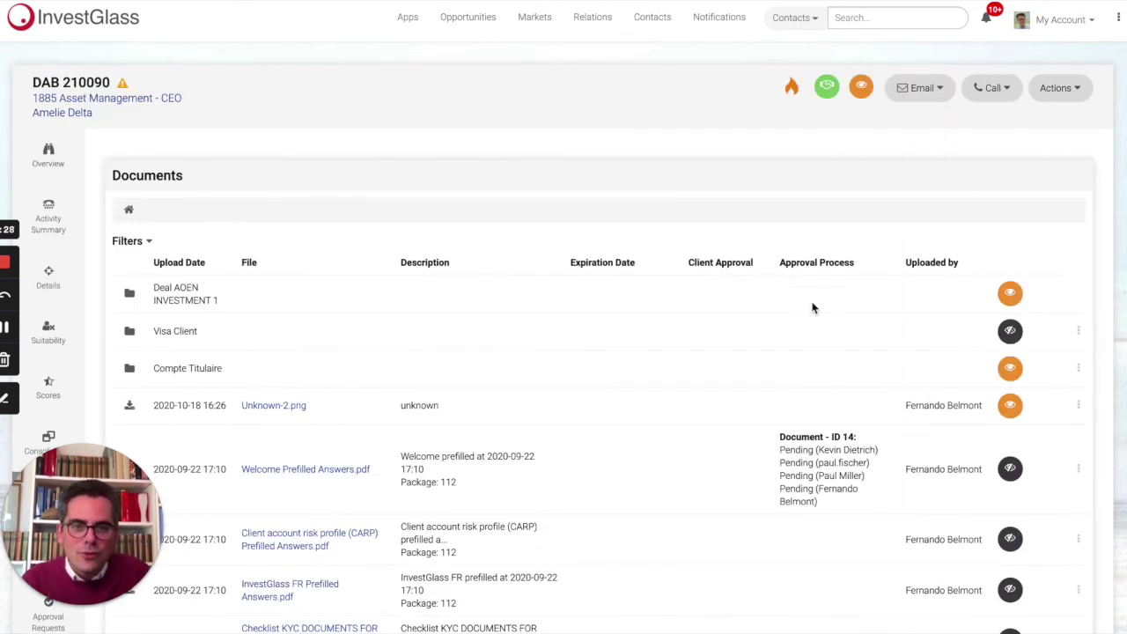
Prepare to submit Client account risk profile (CARP) Prefilled Answers.pdf for approval with the Document rule, and cancel the submission.
scroll(955, 449, down, 6)
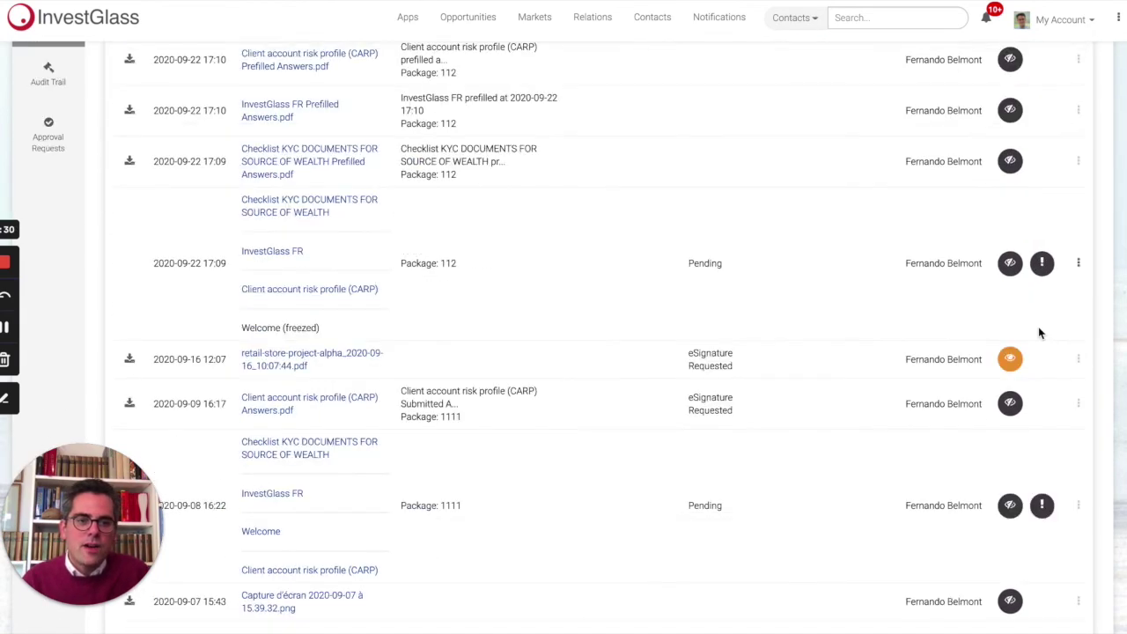
scroll(1039, 330, up, 4)
scroll(1056, 308, down, 1)
click(1076, 284)
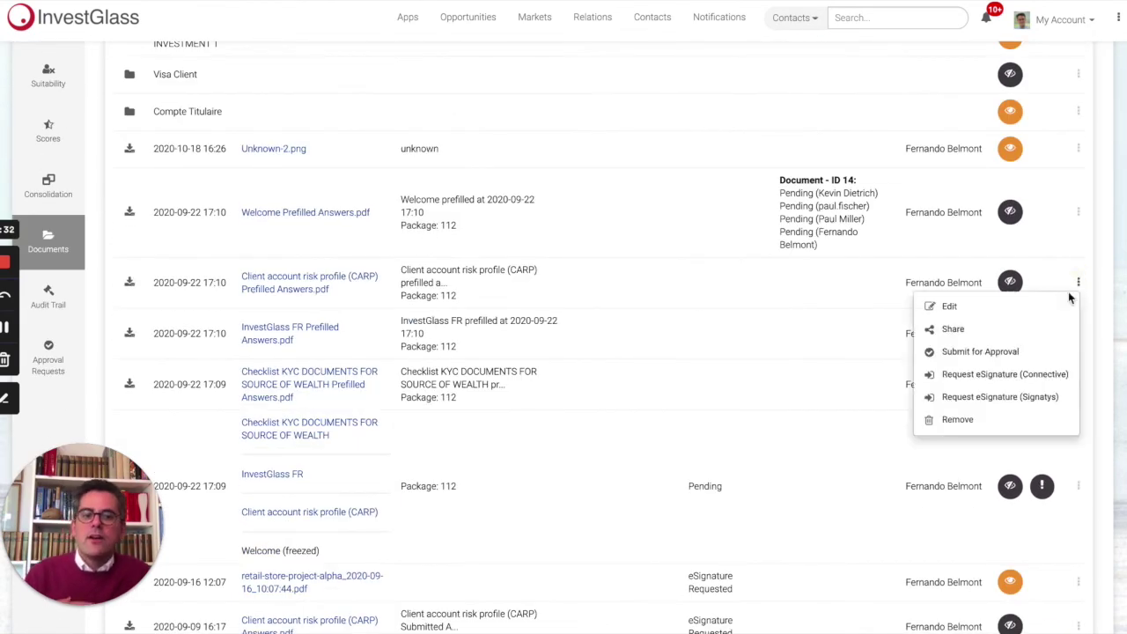
click(980, 351)
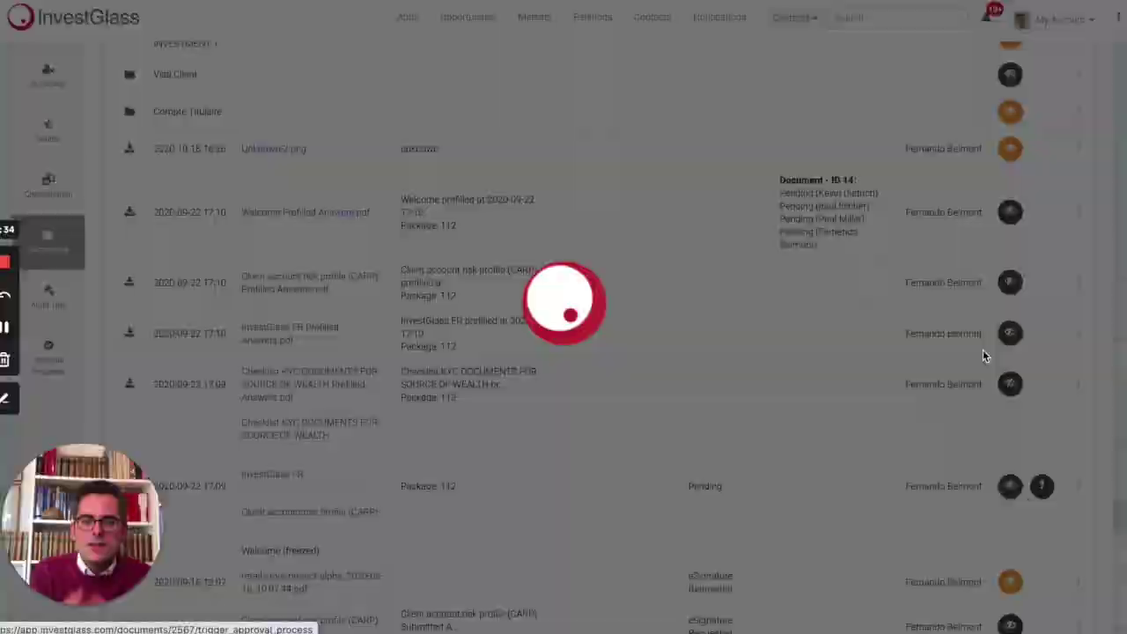
click(560, 105)
click(564, 145)
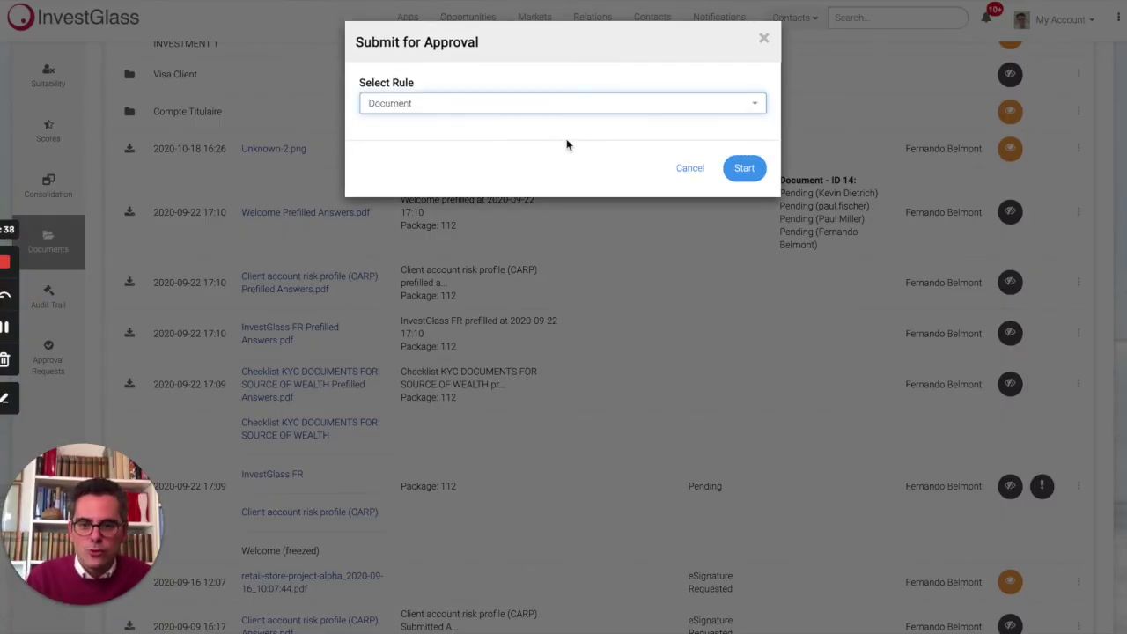
click(743, 169)
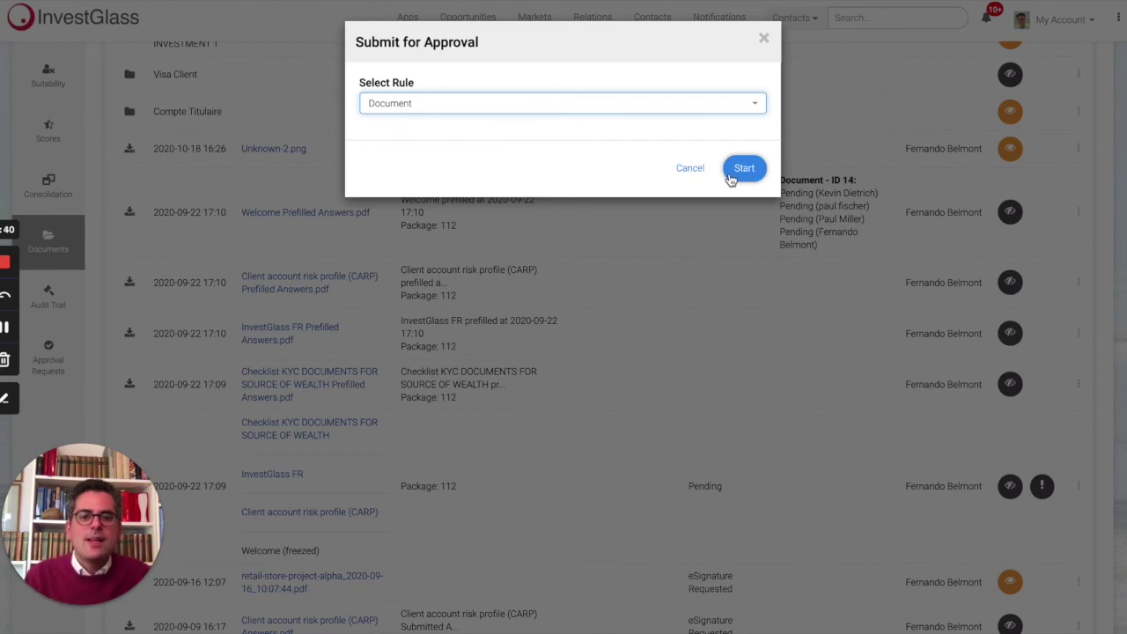
click(674, 173)
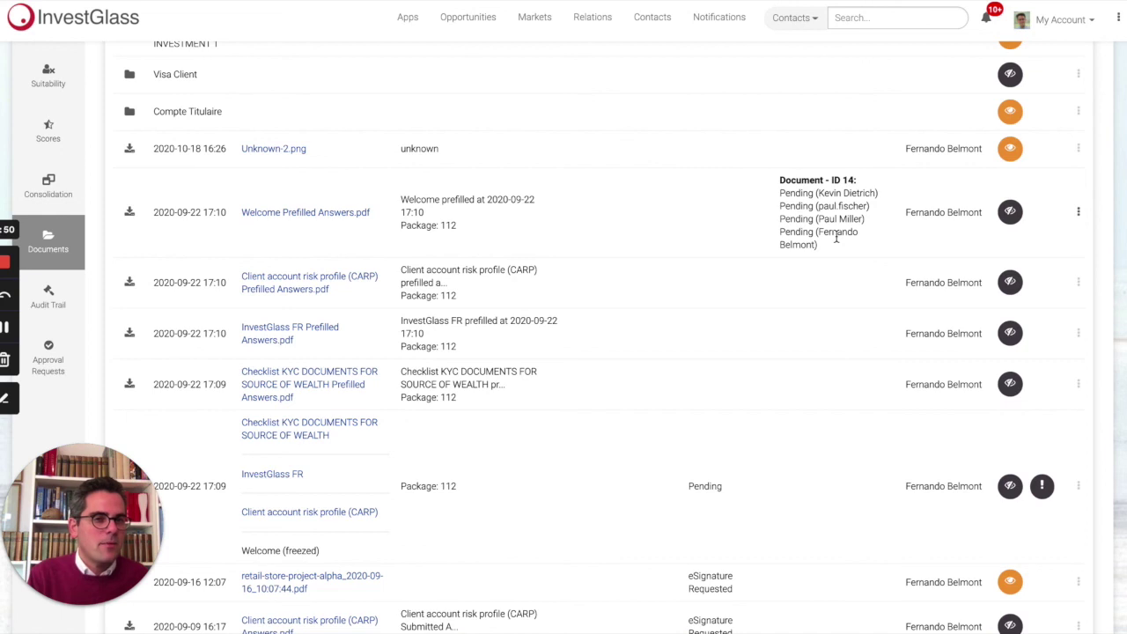
View the contact's document approval requests.
click(48, 361)
scroll(775, 232, up, 1)
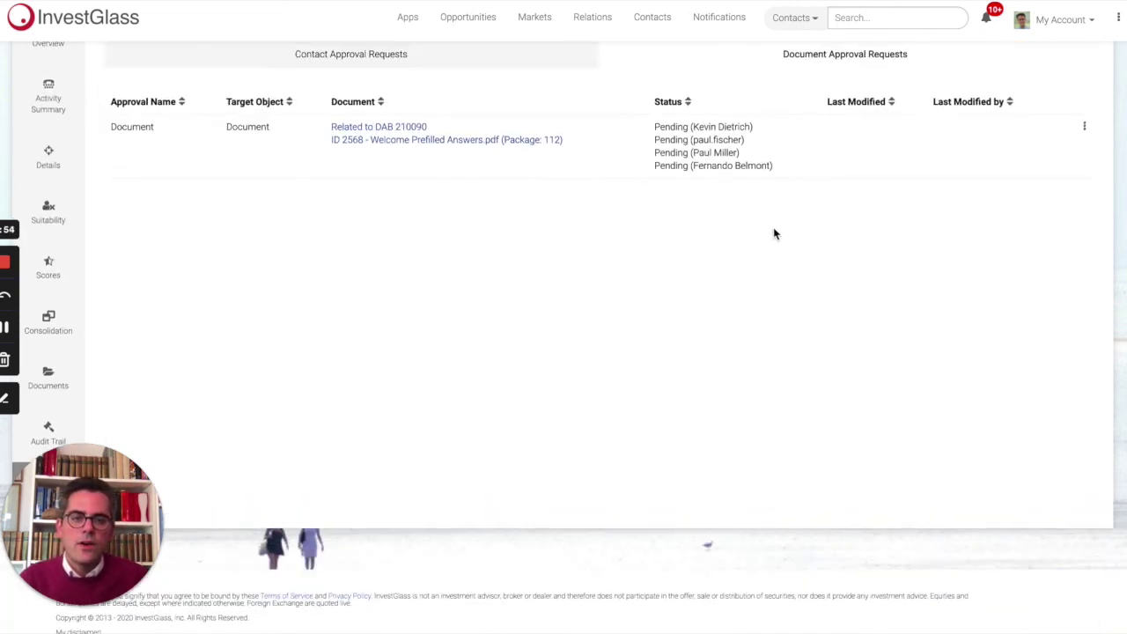